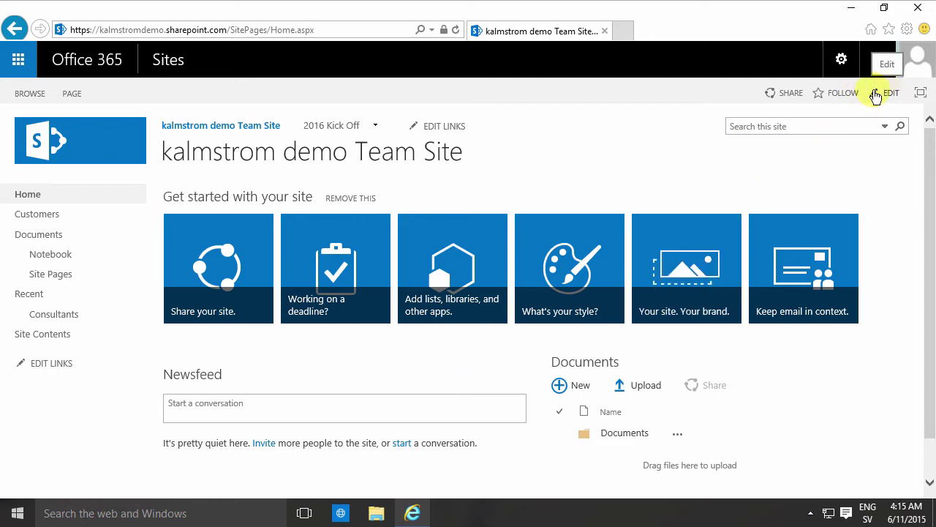
- Check the site settings gear menu, then bring up the Page ribbon for the home page
left_click(842, 59)
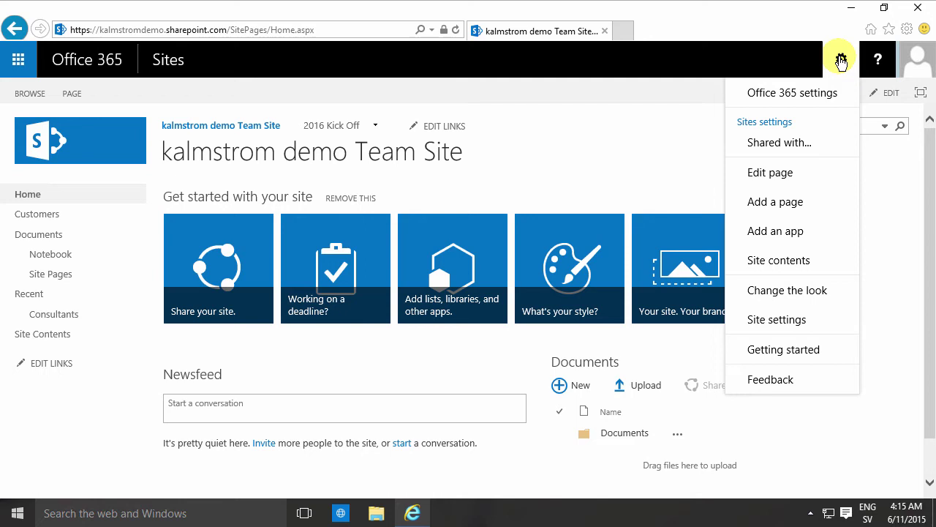
left_click(77, 99)
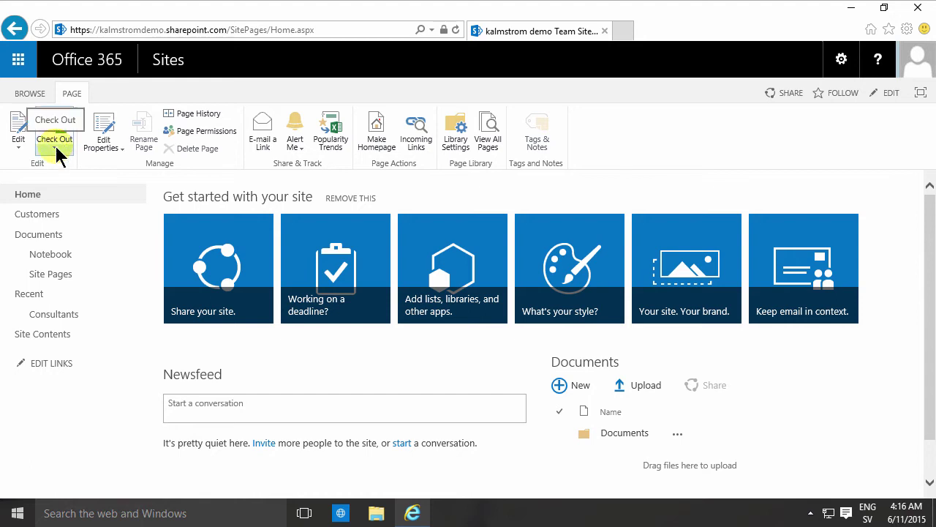
- Switch the home page to edit mode and delete the 'Get started with your site' web part
left_click(18, 150)
left_click(31, 168)
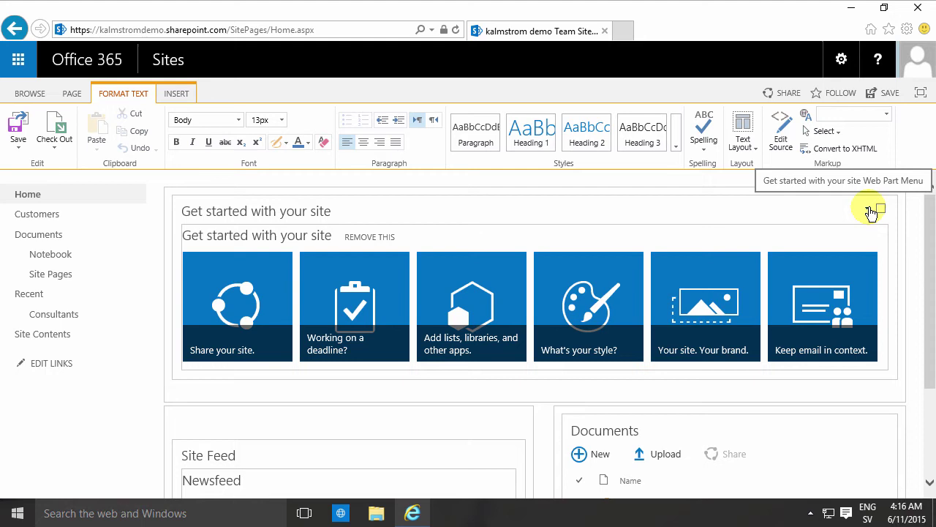
left_click(871, 212)
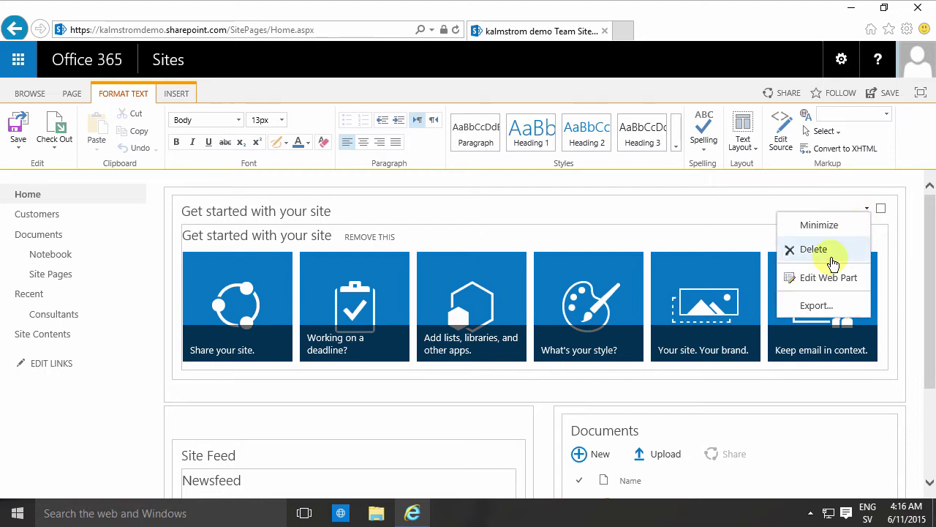
left_click(827, 256)
left_click(531, 312)
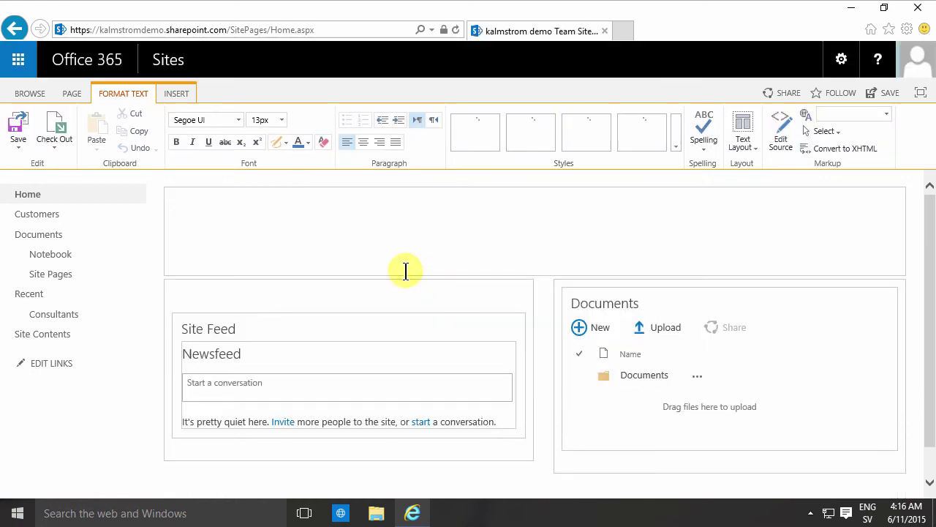
- Type 'Welcome to Contoso!' into the empty top zone, fixing the typos along the way
left_click(184, 193)
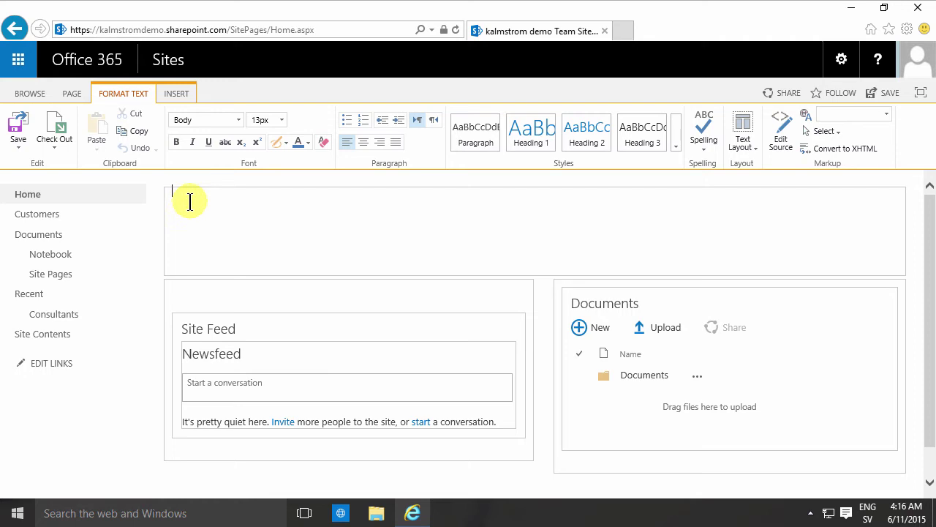
type("Welcoeme")
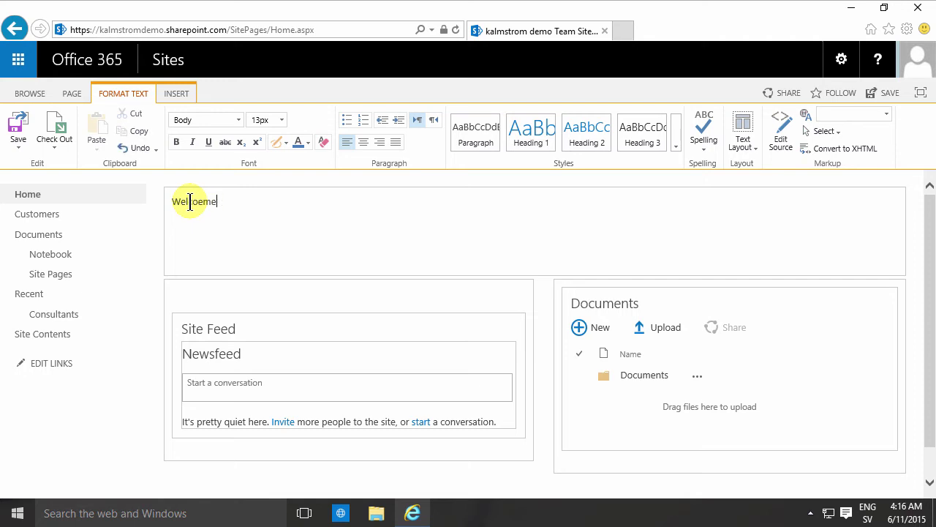
key("BackSpace")
key("BackSpace")
key("BackSpace")
type("me to Contoso!")
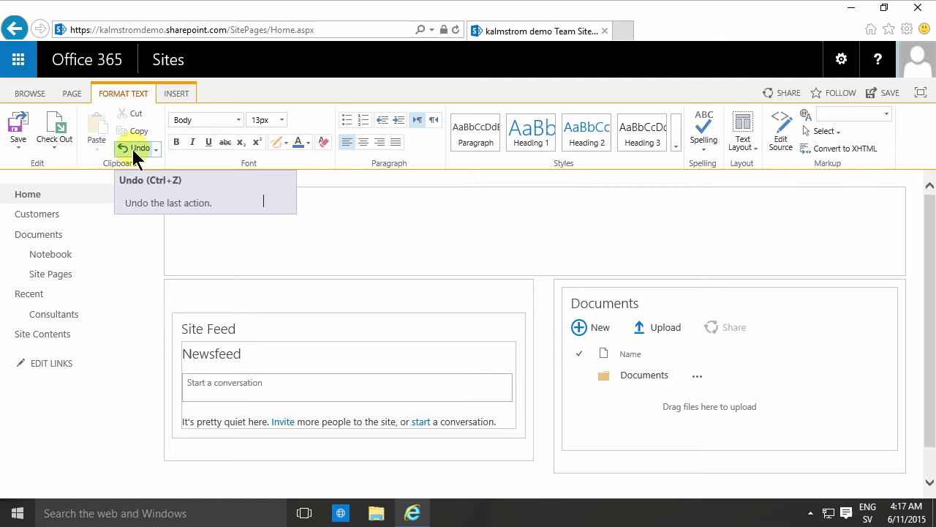
key("ctrl+z")
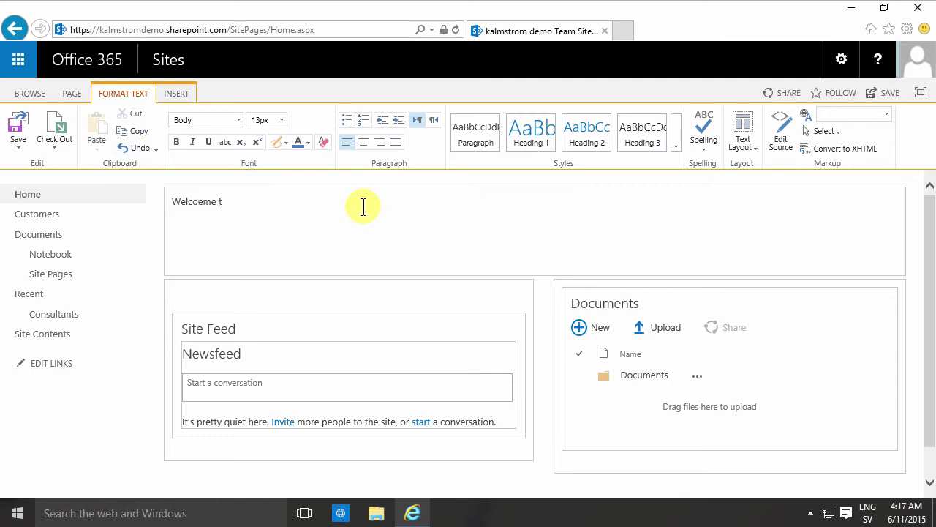
key("BackSpace")
key("BackSpace")
key("BackSpace")
key("BackSpace")
key("BackSpace")
type("me to Contoso")
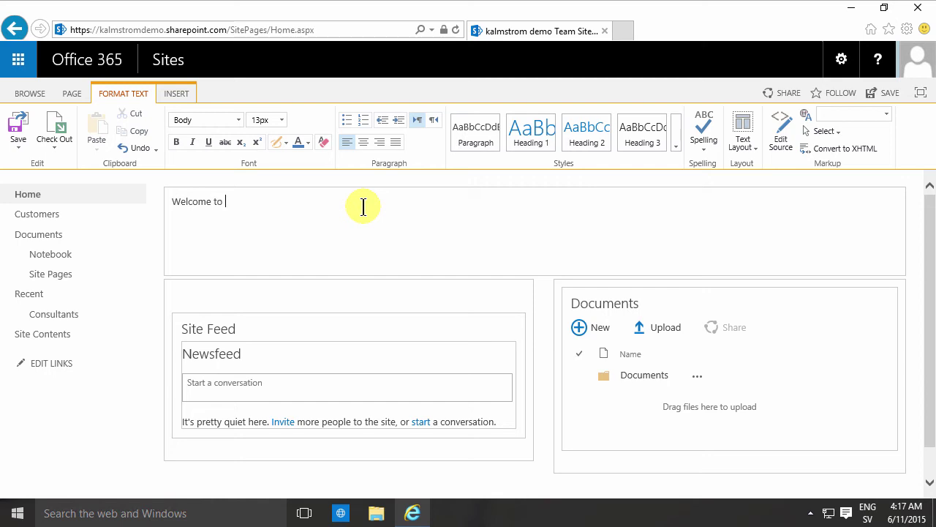
type("!")
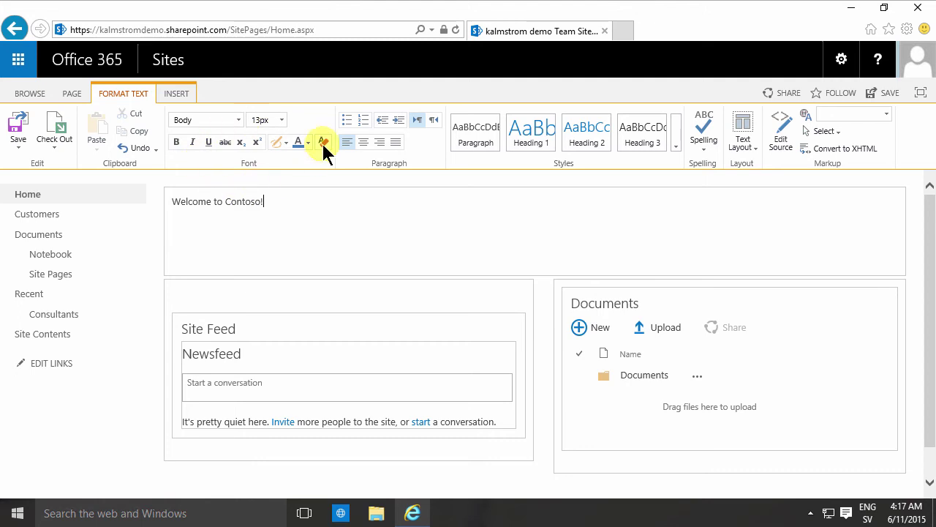
double_click(247, 201)
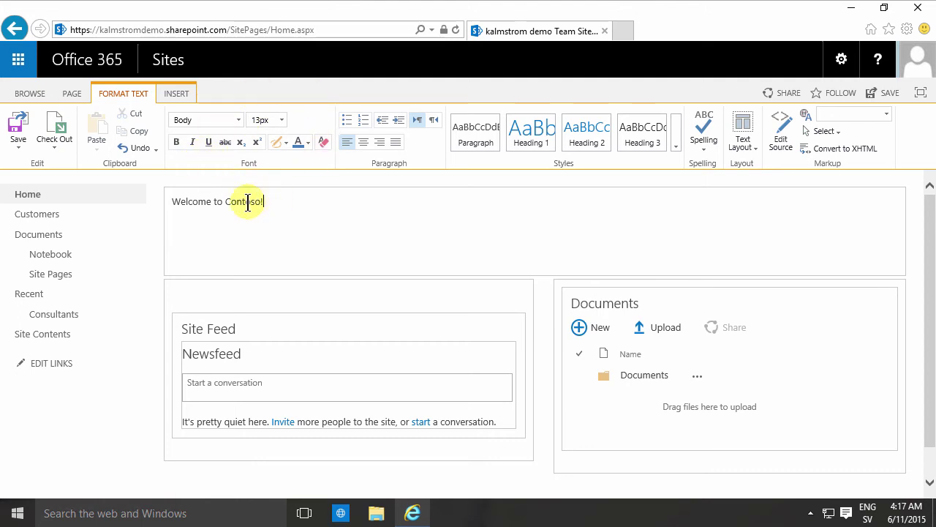
left_click(236, 120)
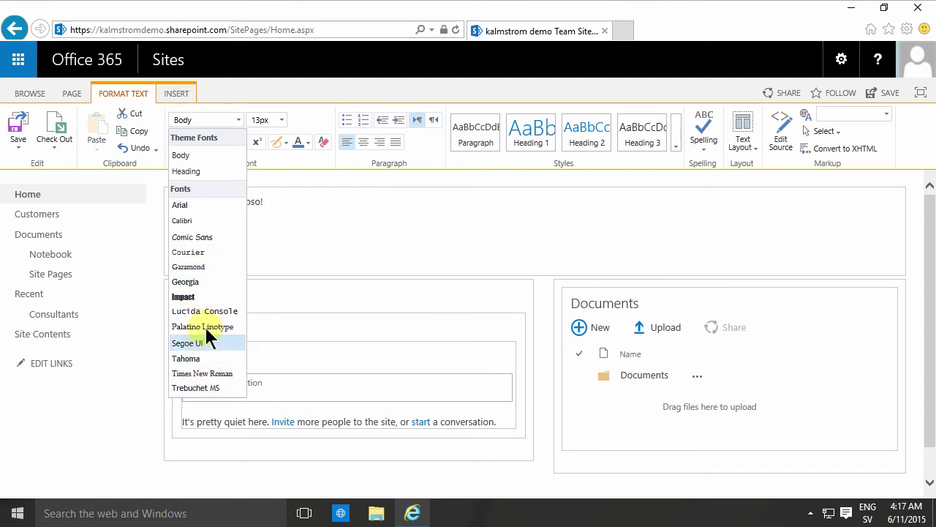
left_click(302, 192)
double_click(256, 201)
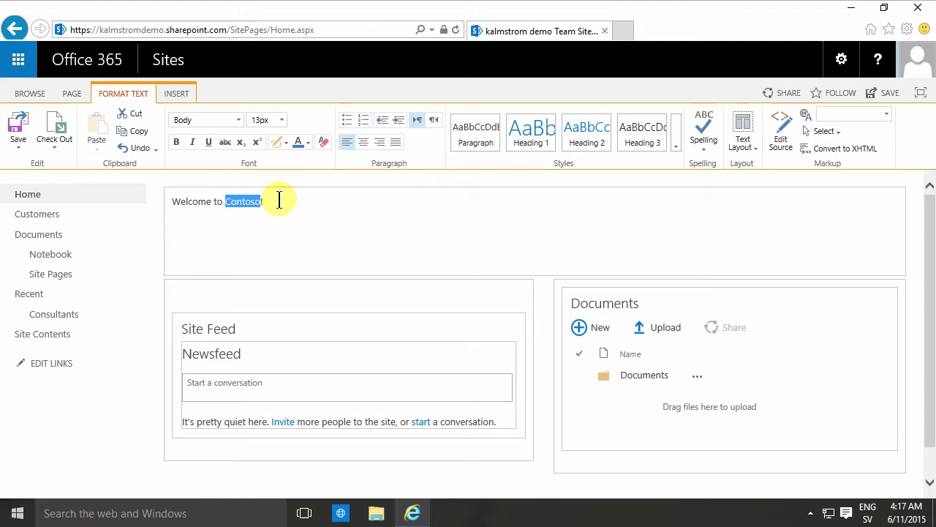
left_click(281, 119)
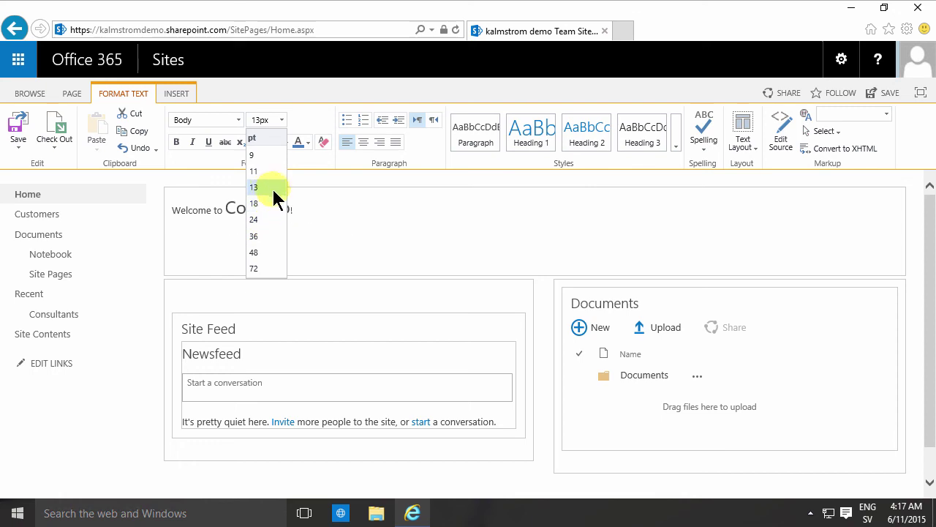
left_click(324, 201)
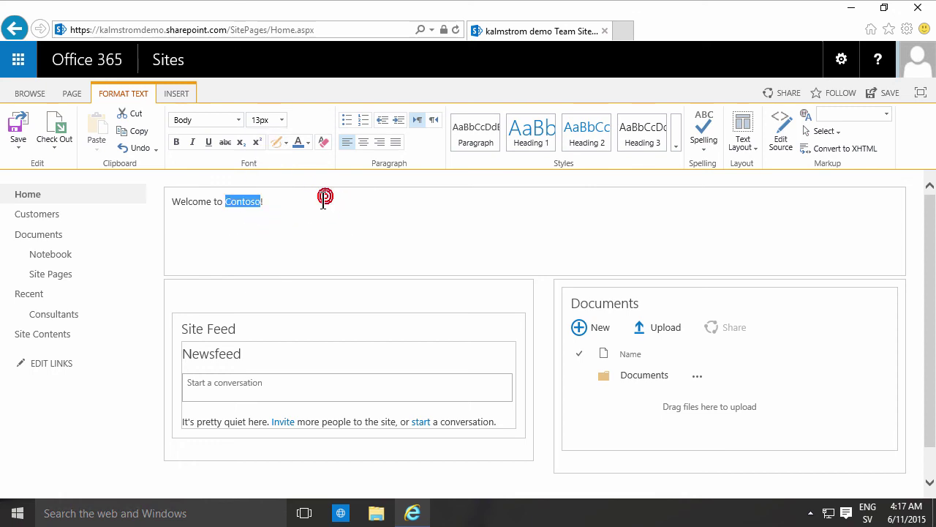
left_click(296, 201)
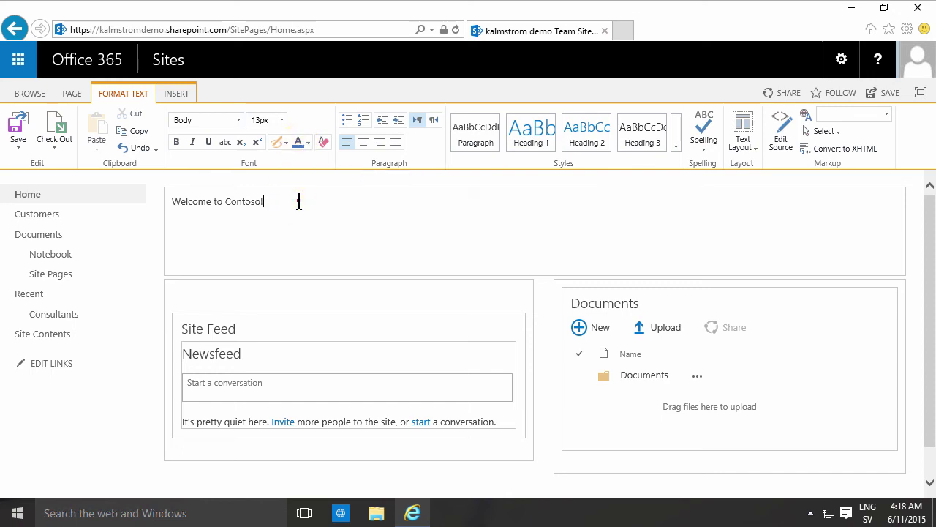
left_click_drag(286, 201, 172, 202)
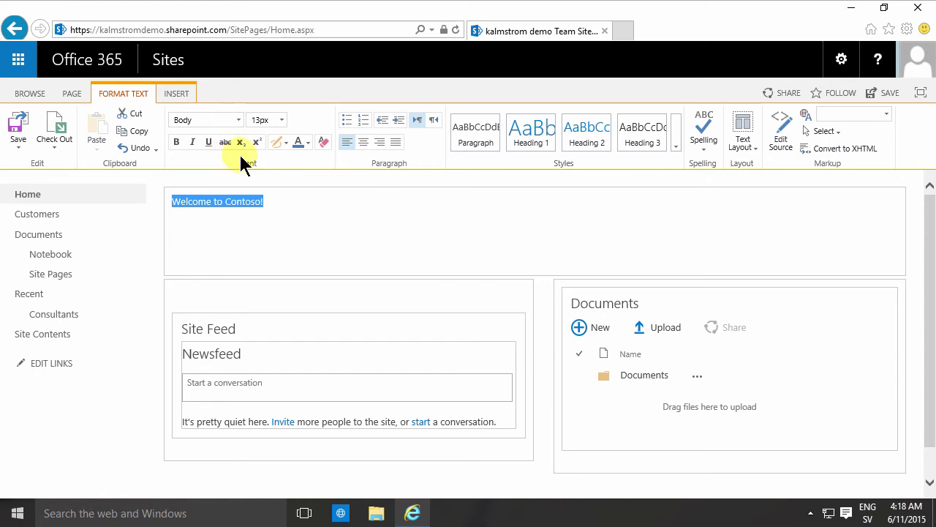
- Format the 'Welcome to Contoso!' line as Heading 2 from the full Styles gallery
left_click(526, 128)
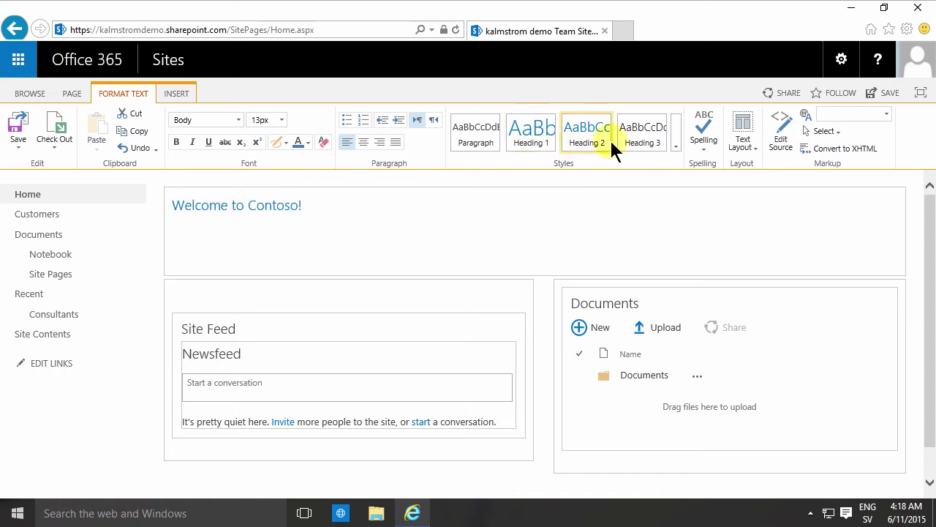
left_click(674, 149)
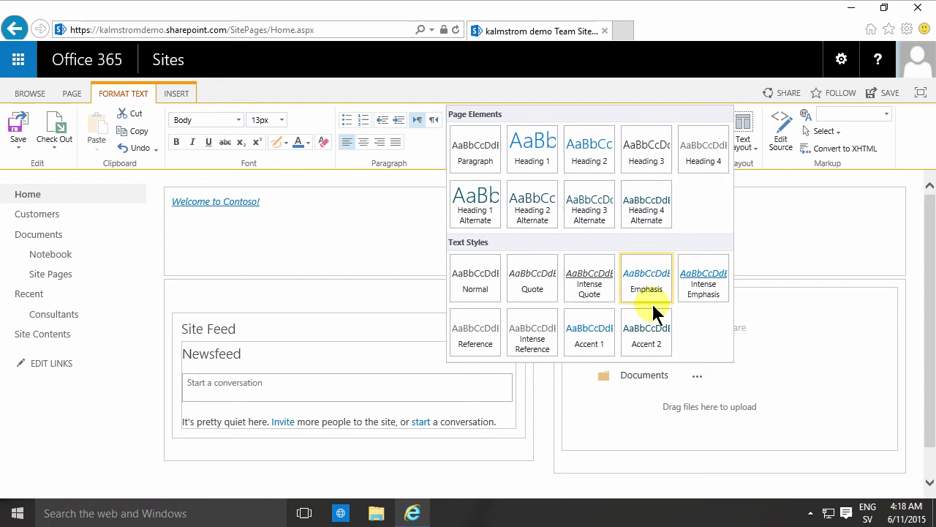
left_click(585, 155)
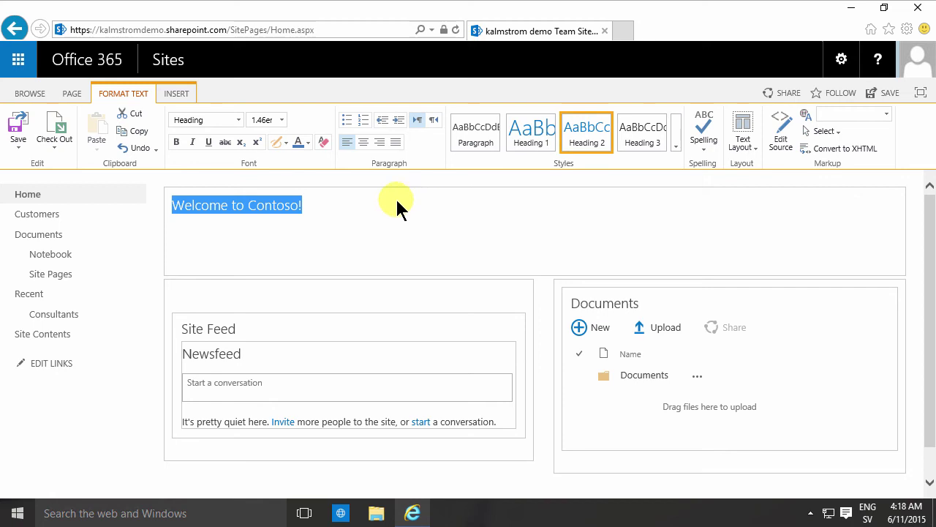
left_click(375, 211)
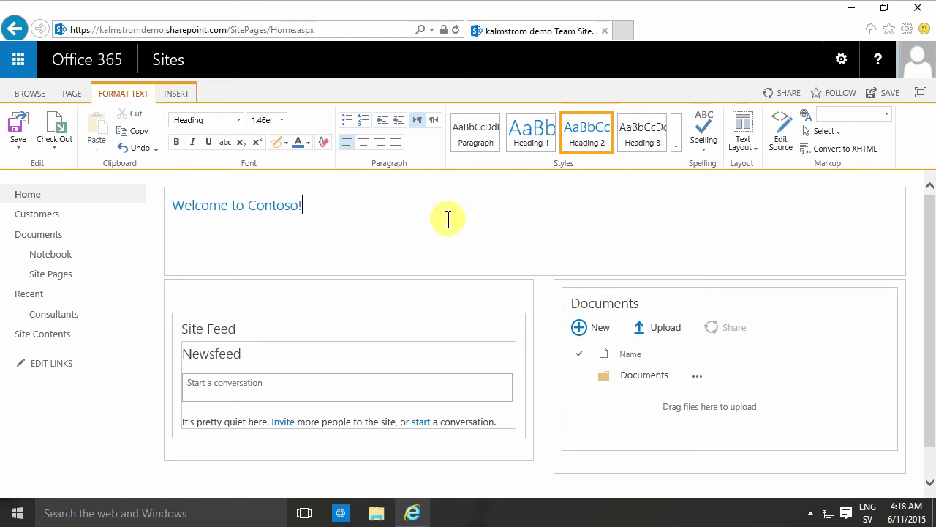
- View the page HTML source to confirm the welcome line is an <h2> heading
left_click(784, 120)
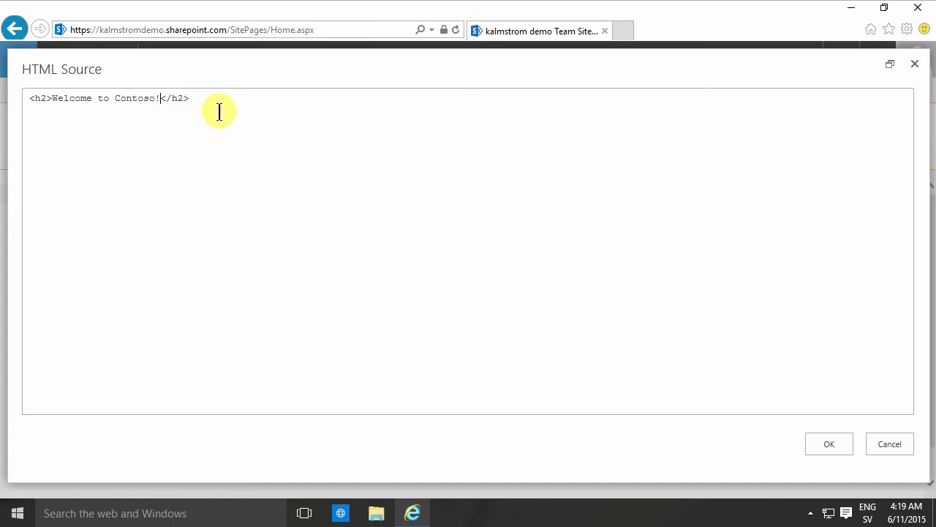
left_click(838, 445)
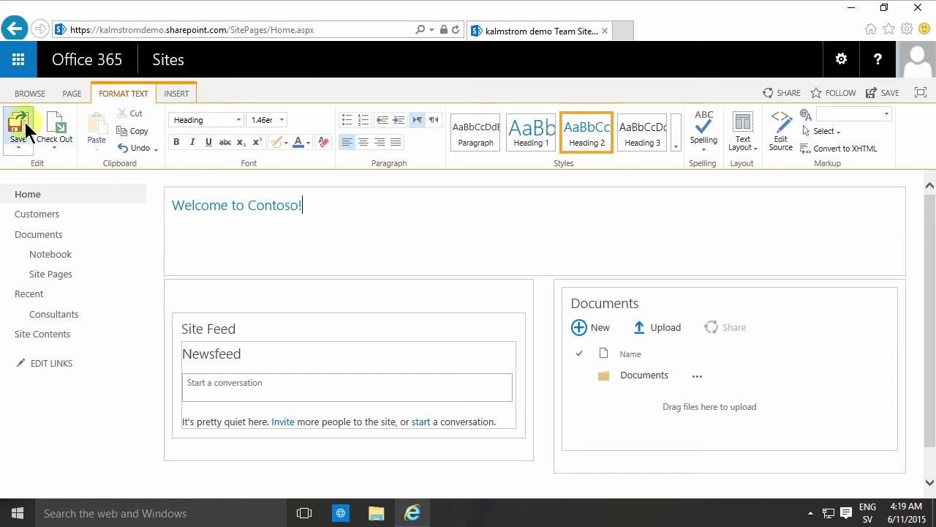
- Save the home page, reopen it for editing, save again, and return to edit mode
left_click(19, 149)
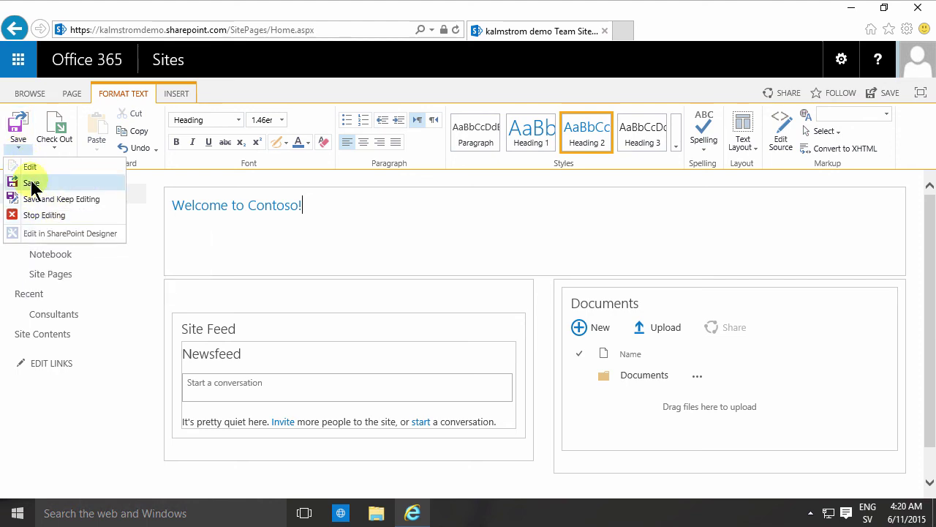
left_click(31, 184)
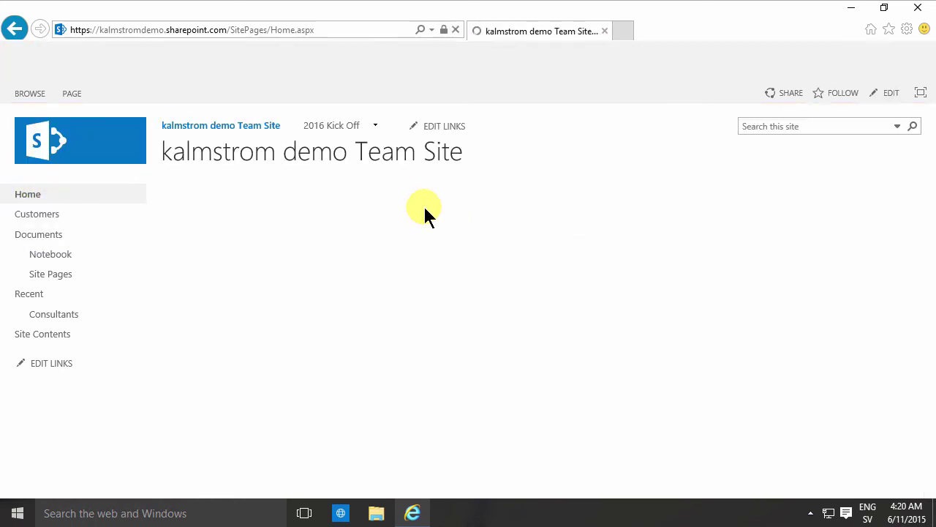
left_click(889, 93)
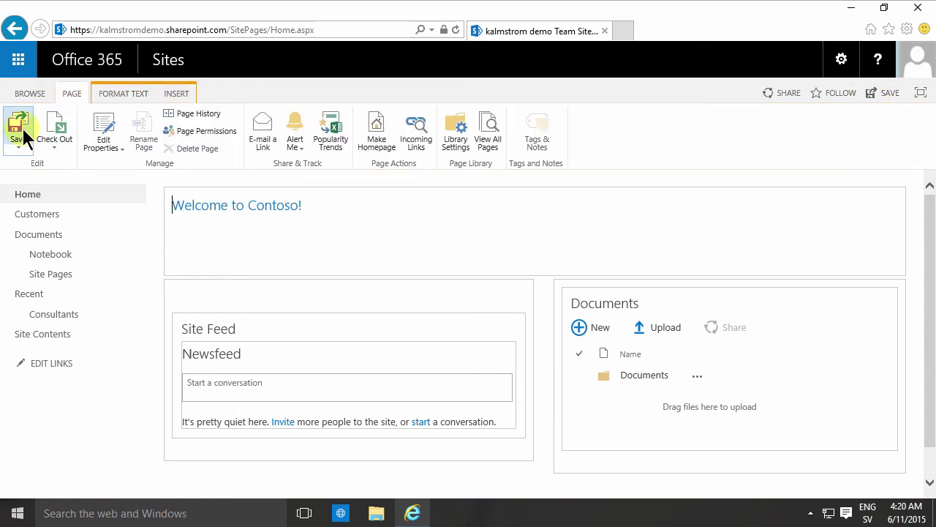
left_click(341, 201)
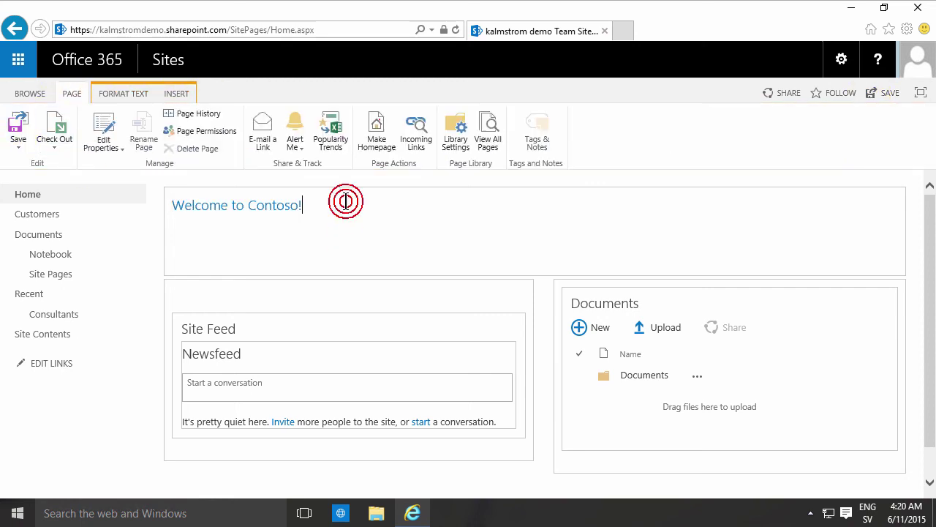
left_click(18, 124)
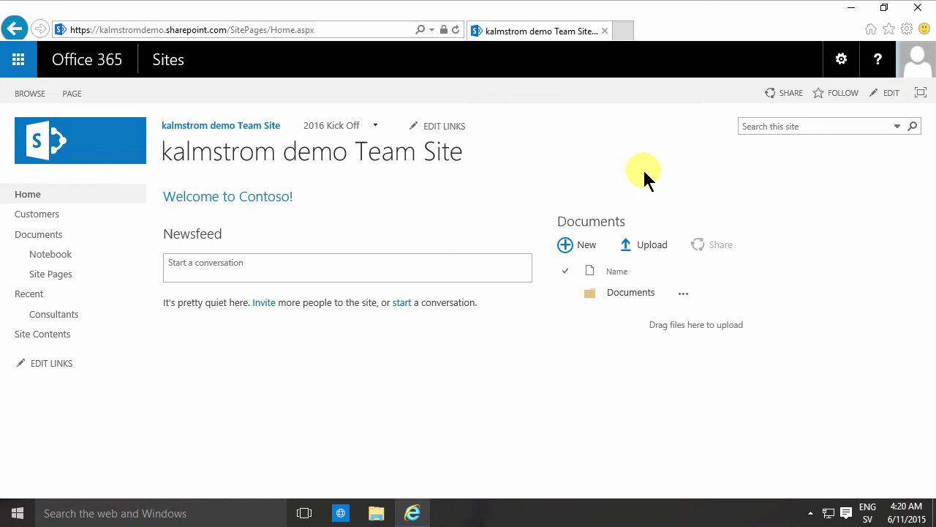
left_click(886, 96)
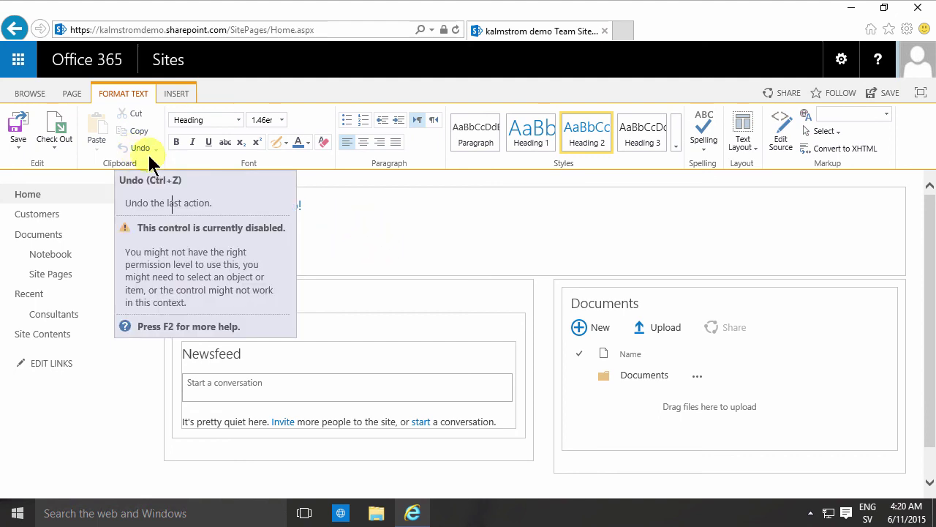
- Go to Site Contents and open the Site Pages library
left_click(342, 208)
left_click(44, 335)
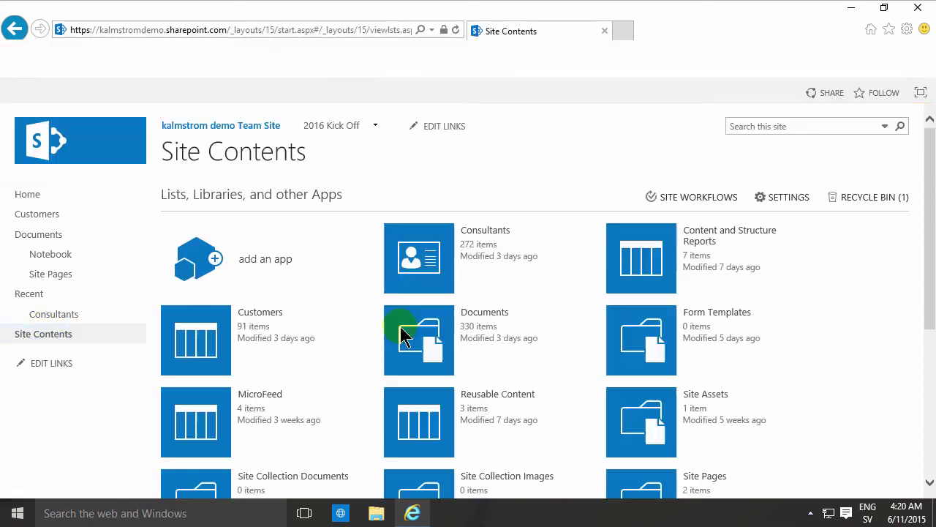
scroll(483, 366, "down", 2)
scroll(496, 383, "down", 1)
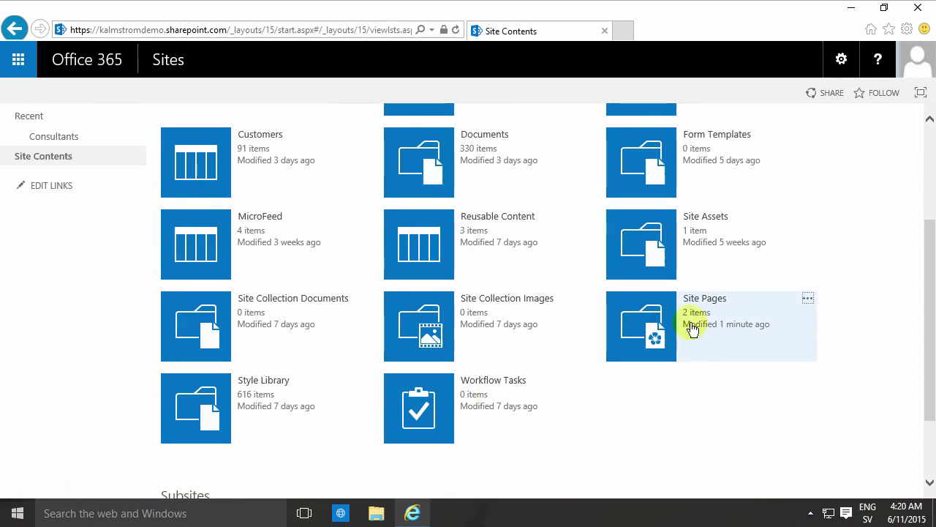
left_click(664, 322)
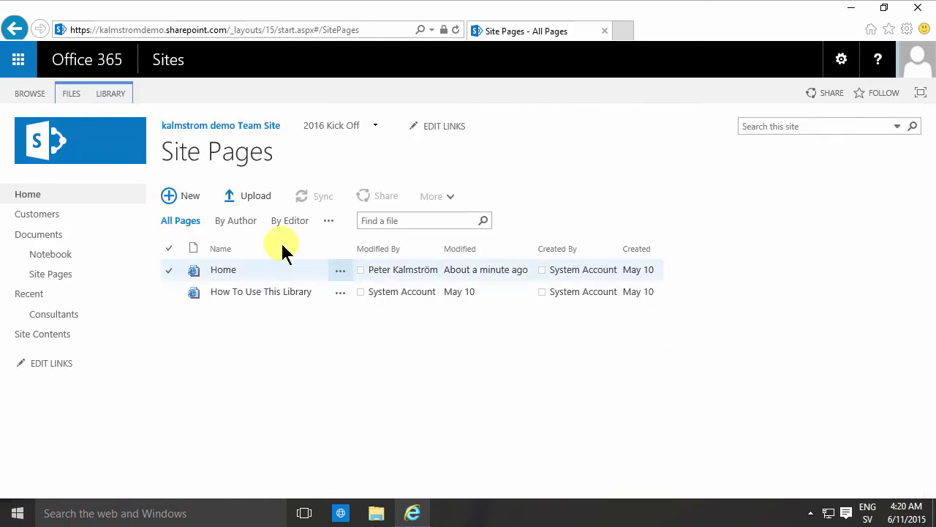
- Review the Home page's version history, inspecting version 8.0, then close it
left_click(340, 270)
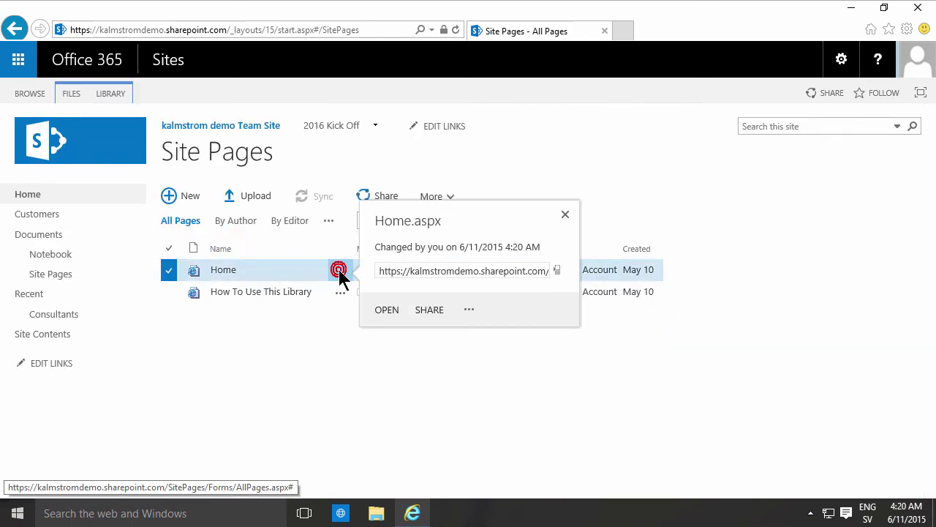
left_click(470, 310)
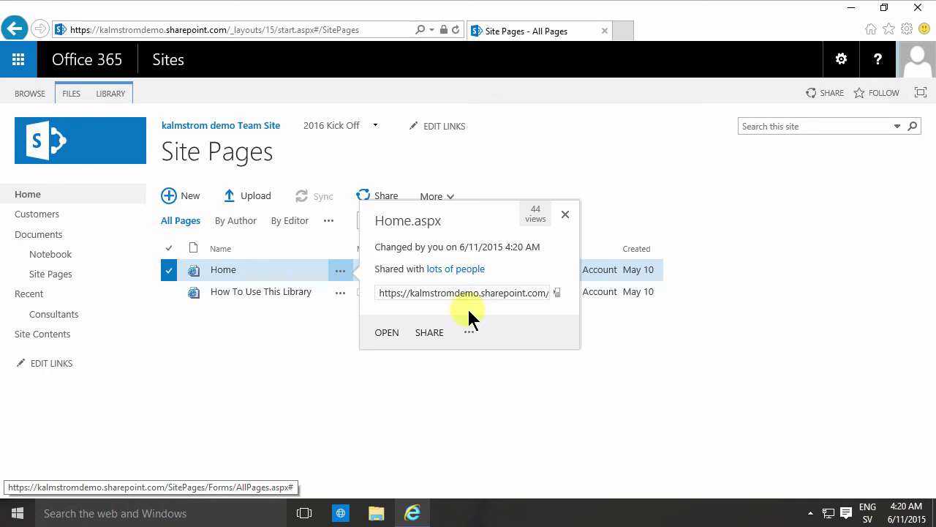
left_click(523, 428)
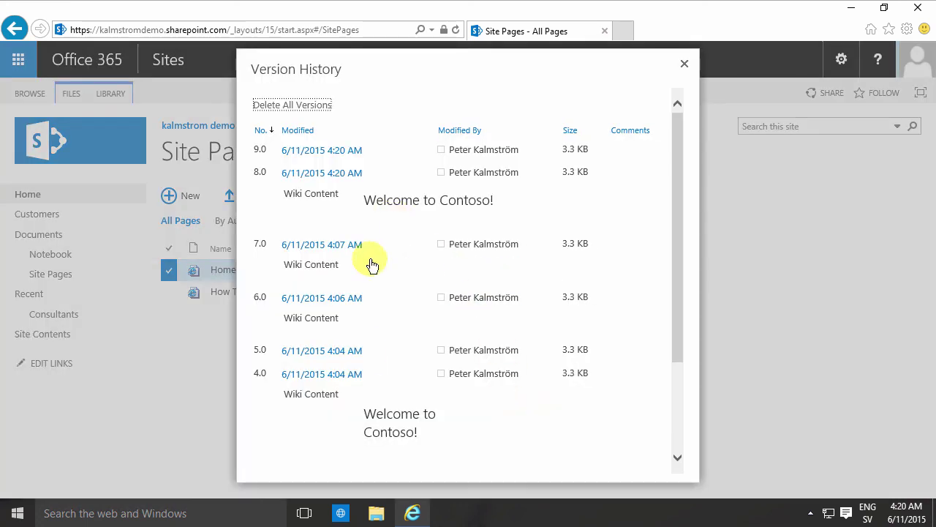
scroll(391, 395, "down", 3)
scroll(392, 395, "up", 3)
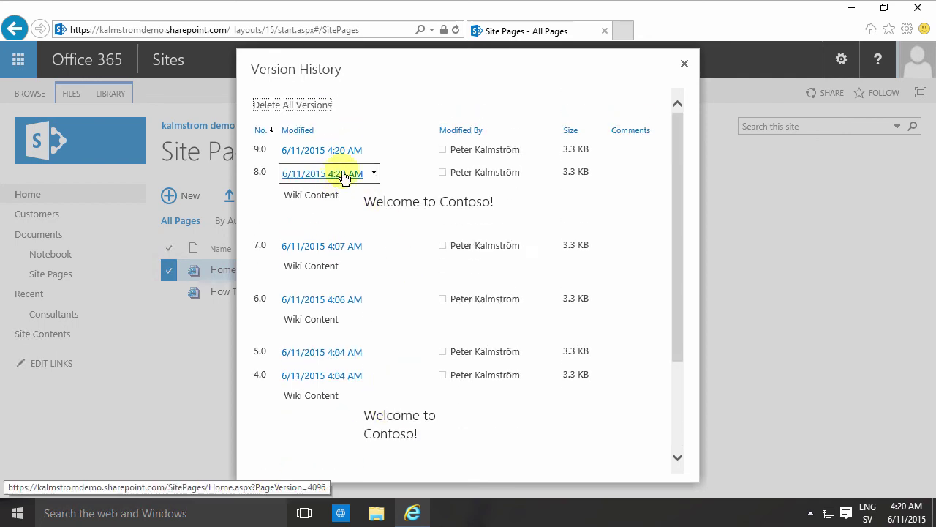
left_click(376, 174)
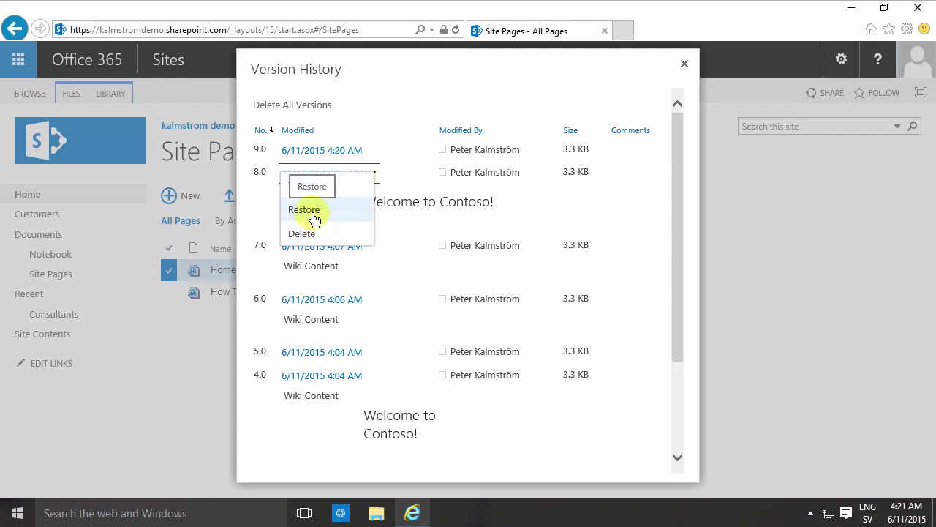
left_click(684, 64)
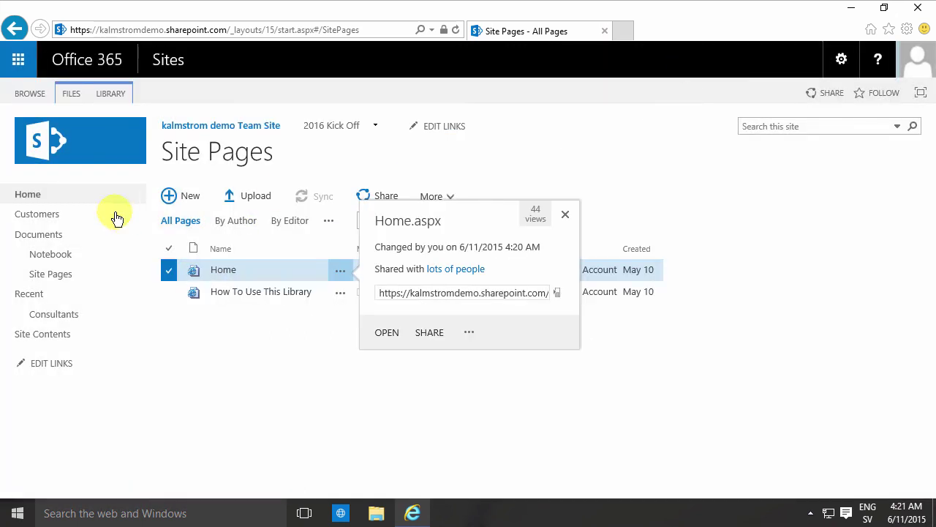
- Return to the team site home page, show the Page ribbon, and select the Start a conversation box
left_click(240, 130)
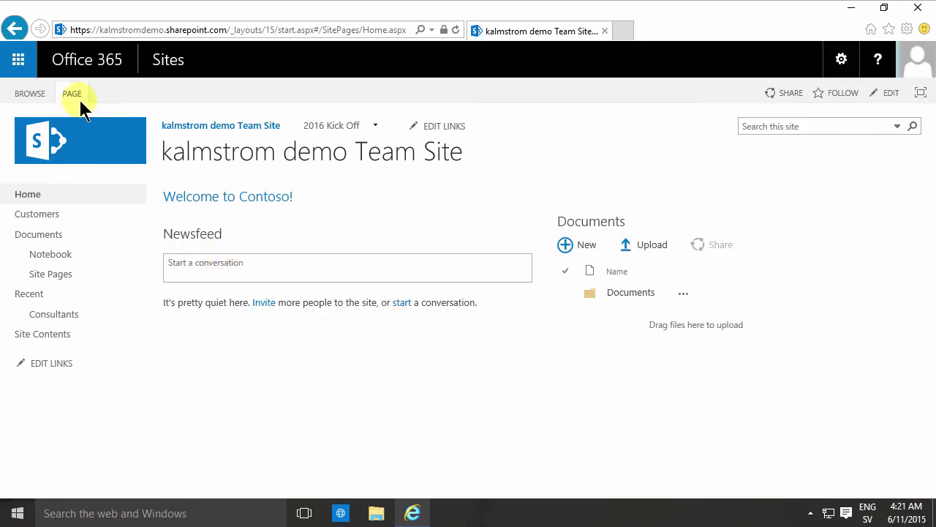
left_click(79, 98)
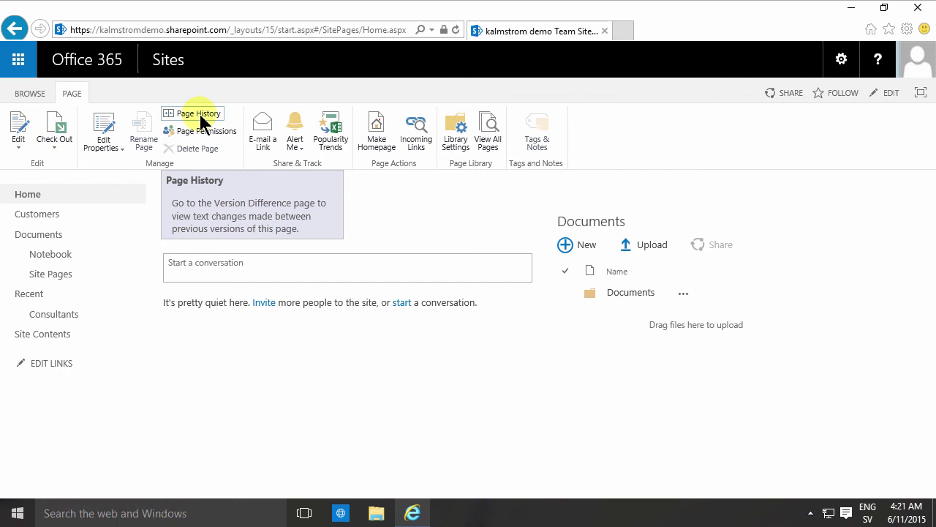
left_click(324, 271)
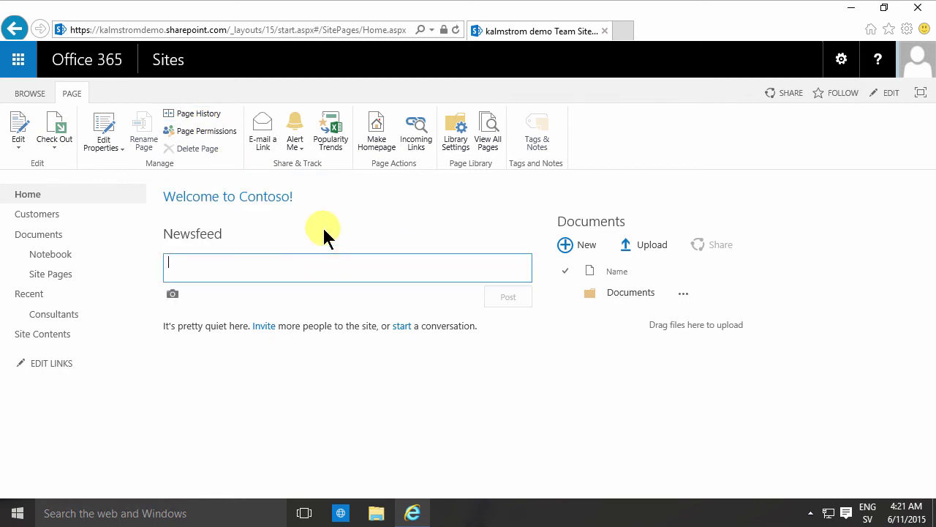